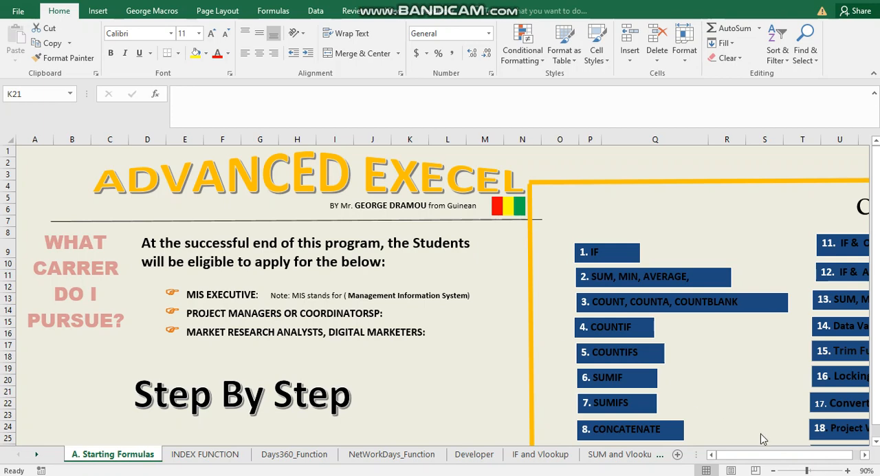
Examine the career overview and the full list of course modules on the A. Starting Formulas sheet
click(794, 458)
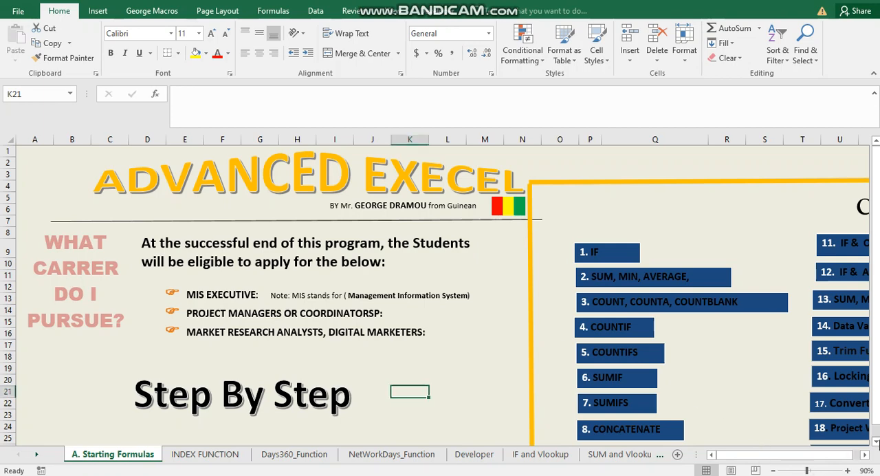
click(875, 441)
click(875, 442)
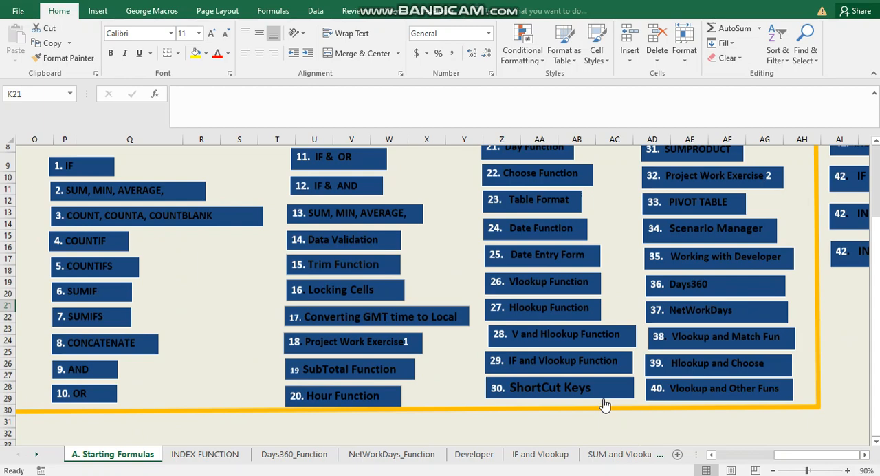
scroll(605, 406, up, 3)
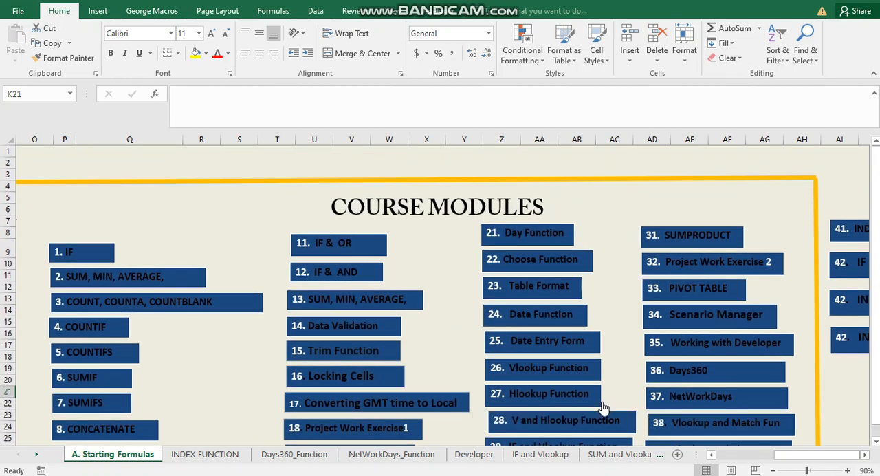
scroll(602, 407, down, 2)
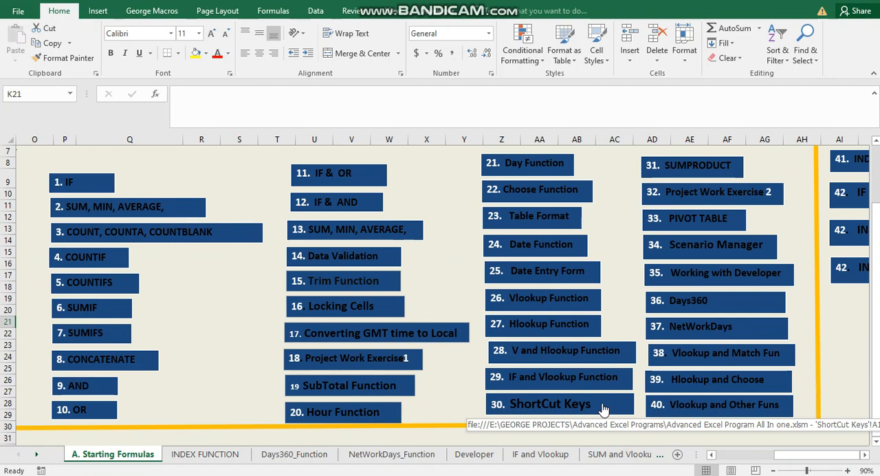
click(865, 455)
drag(865, 457, 866, 460)
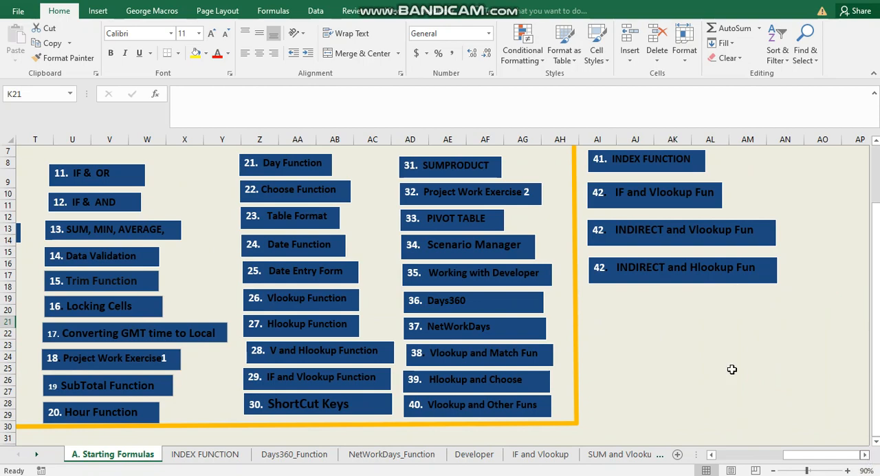
scroll(733, 369, left, 6)
scroll(732, 369, up, 2)
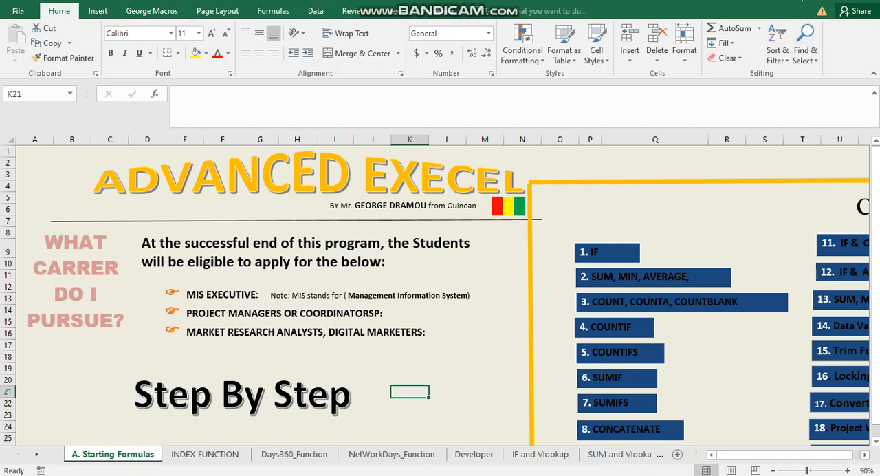
click(803, 0)
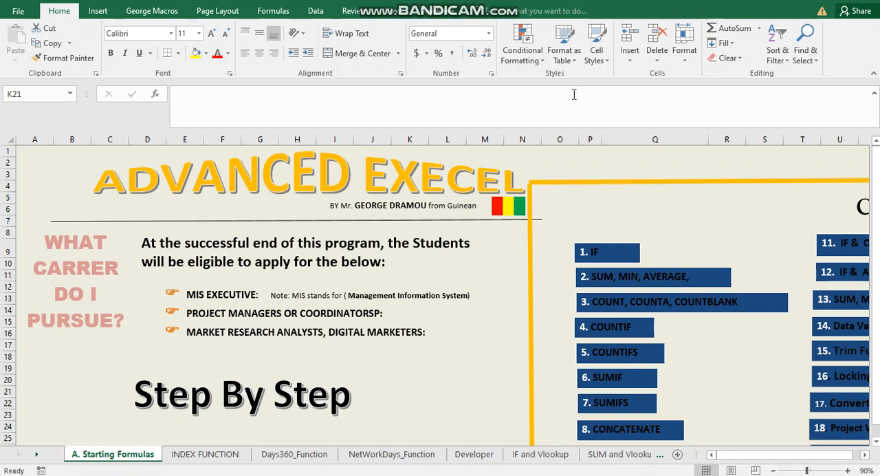
Open the IF module from the course list and review its tables and the two exercise questions
click(604, 255)
click(603, 255)
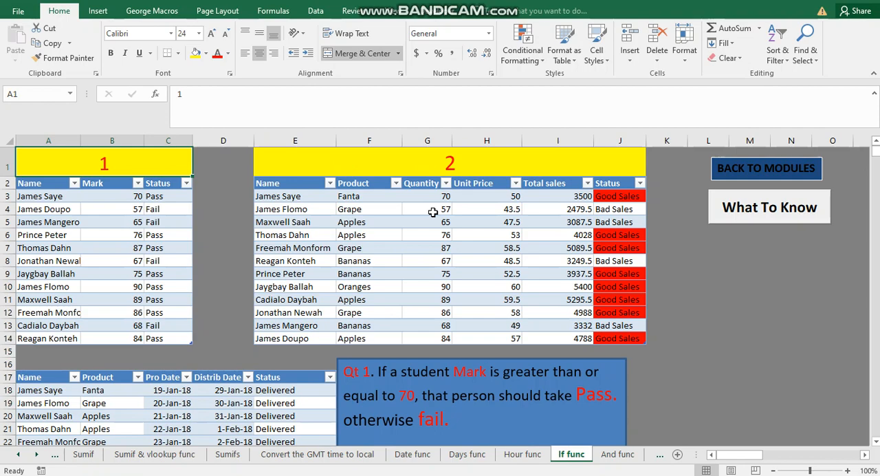
scroll(73, 219, down, 4)
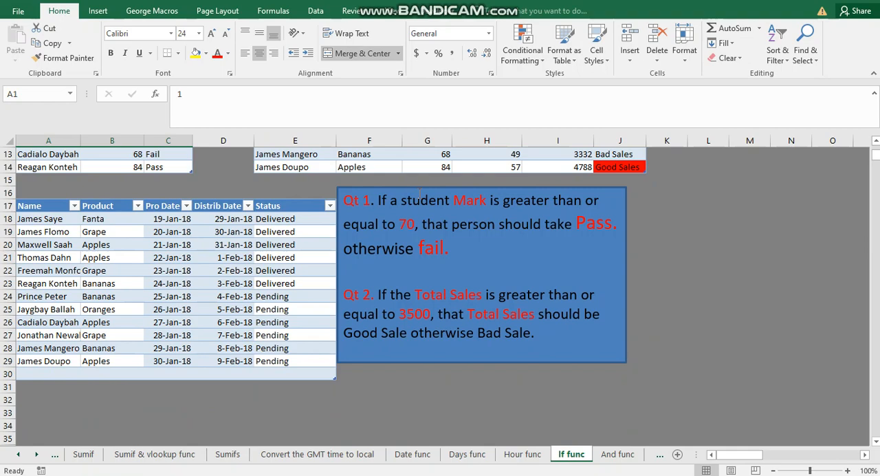
scroll(196, 191, up, 1)
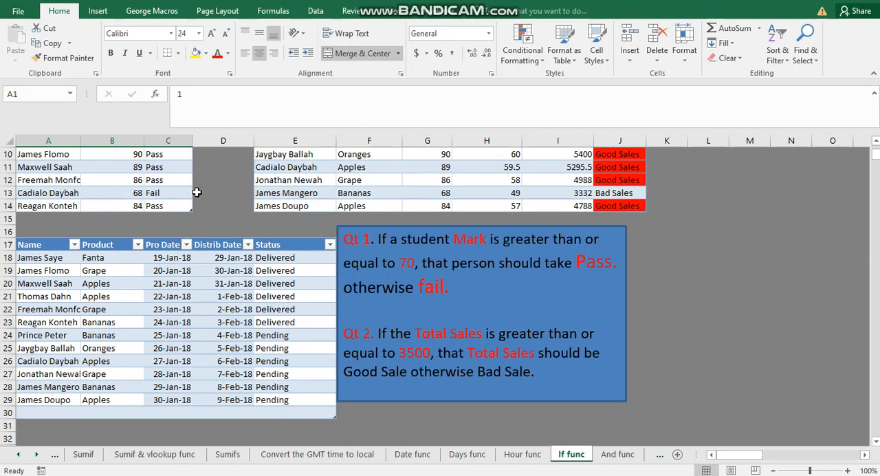
scroll(196, 191, up, 3)
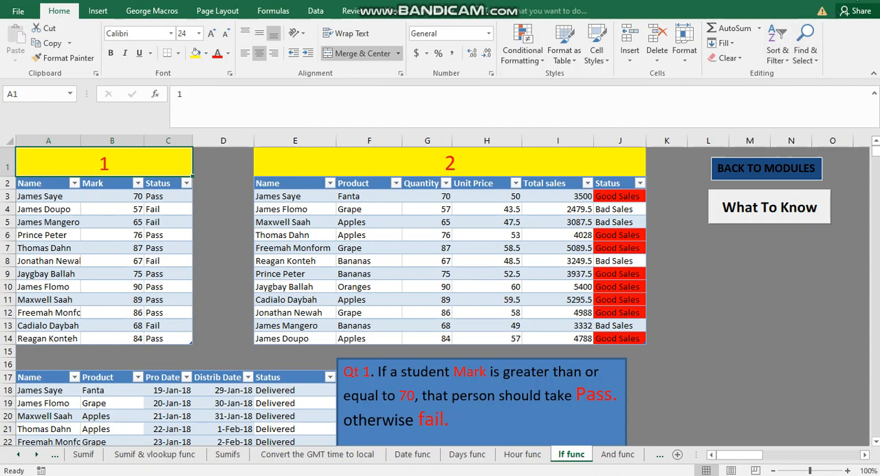
Outline the header row of the first table with a temporary red rectangle annotation and clear the drawing
click(859, 1)
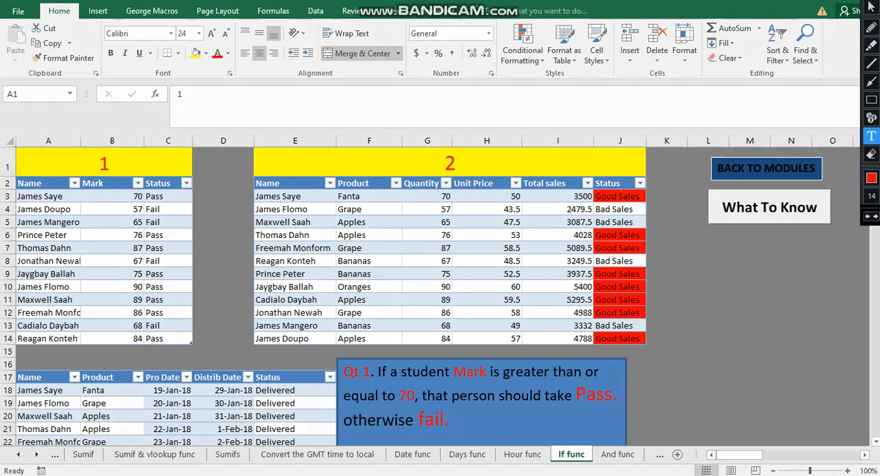
click(872, 101)
mouse_move(19, 169)
mouse_down()
mouse_move(69, 198)
mouse_move(201, 199)
mouse_up()
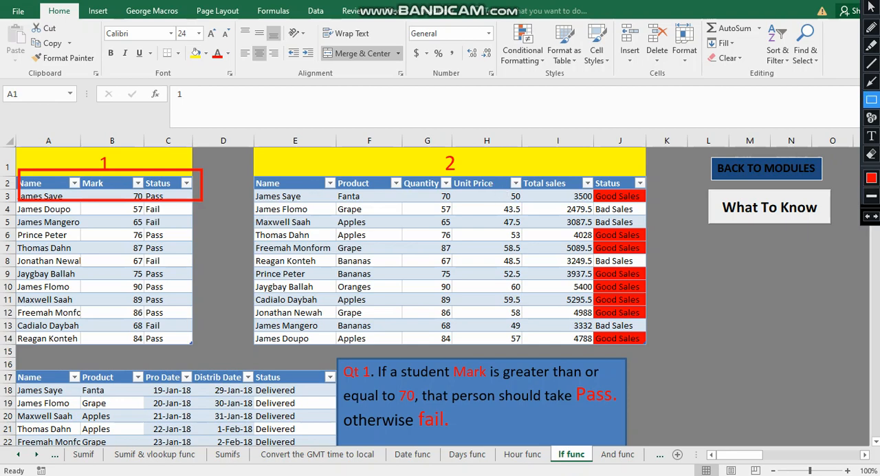
click(872, 6)
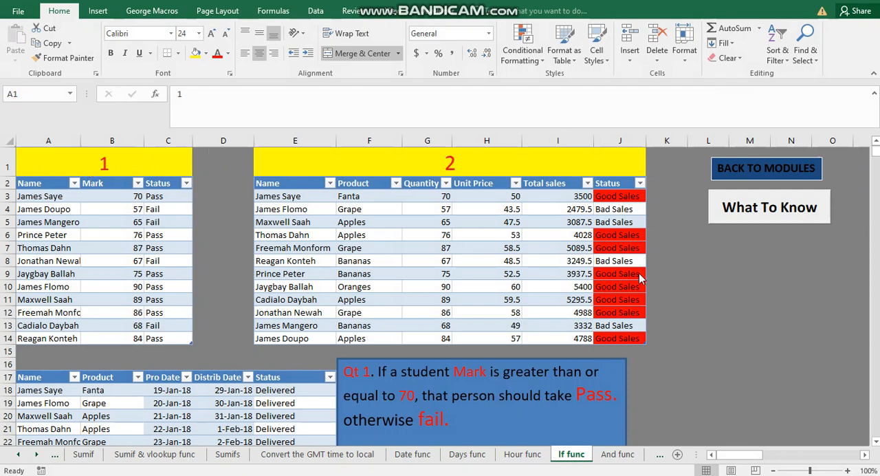
Read the What To Know notes on the IF function, temporarily boxing TRUE and FALSE in red, and close the notes
click(747, 210)
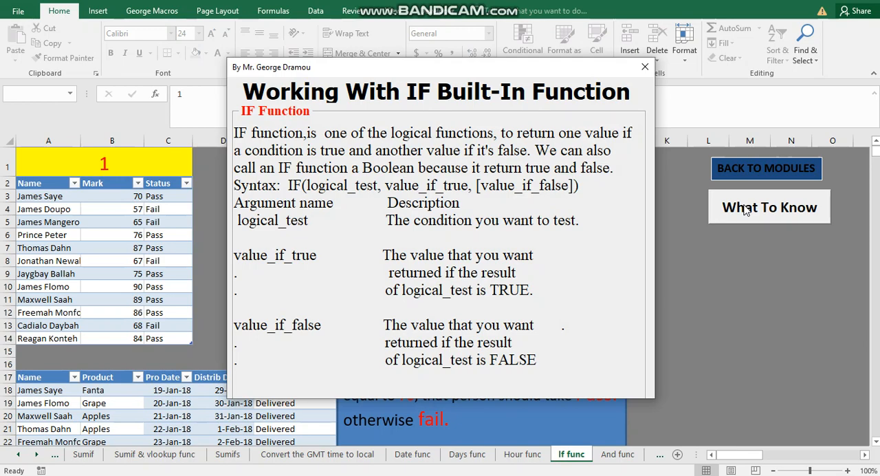
click(841, 1)
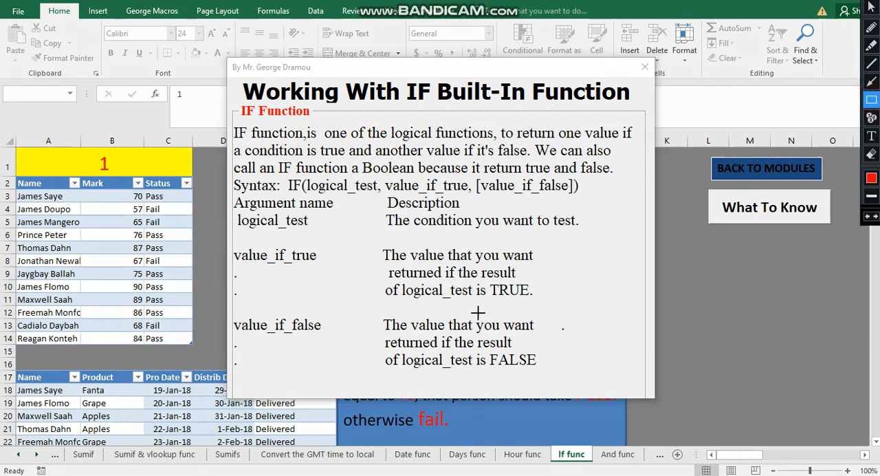
mouse_move(482, 281)
mouse_down()
mouse_move(521, 313)
mouse_move(536, 304)
mouse_up()
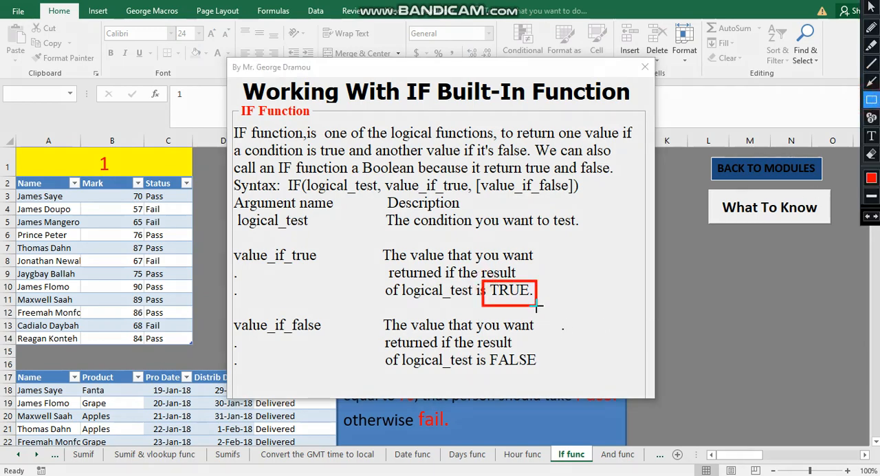
mouse_move(482, 351)
mouse_down()
mouse_move(507, 371)
mouse_move(552, 373)
mouse_up()
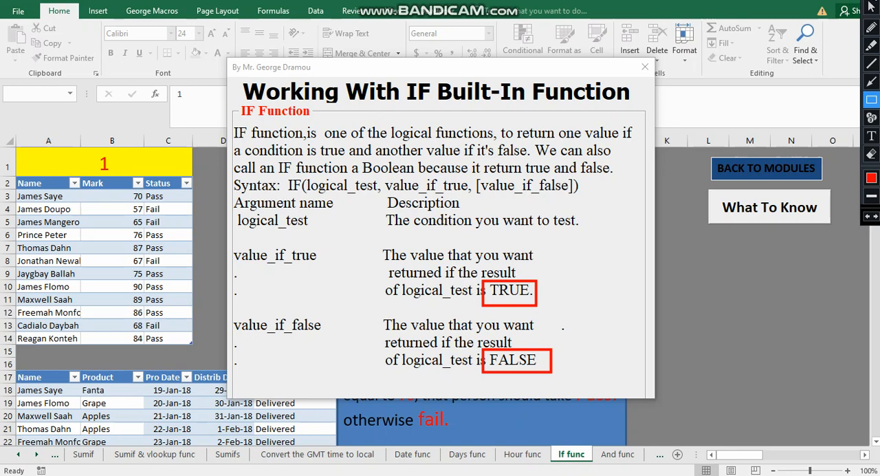
click(871, 7)
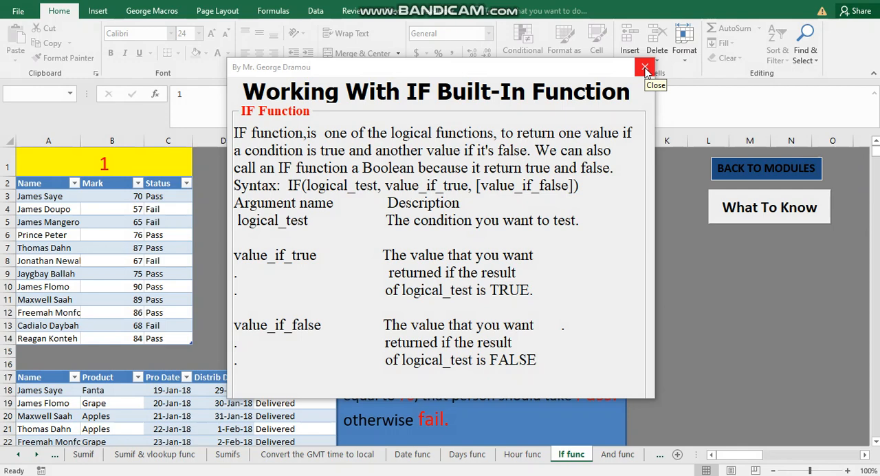
click(646, 68)
click(34, 209)
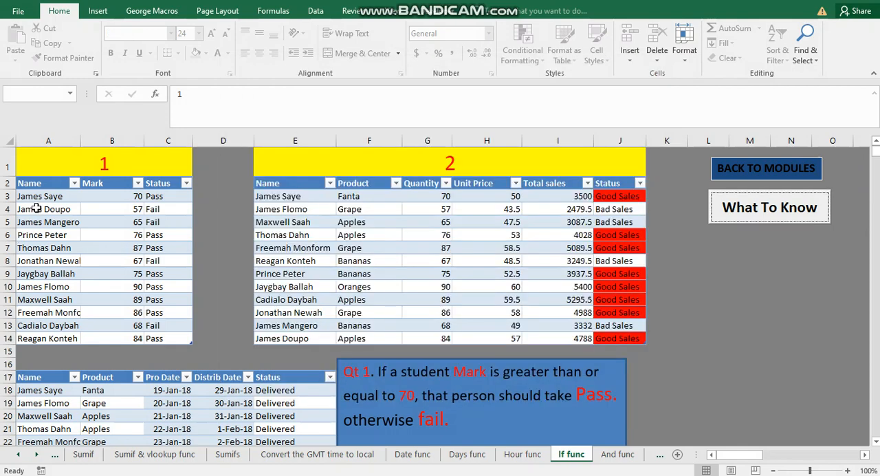
drag(38, 196, 28, 325)
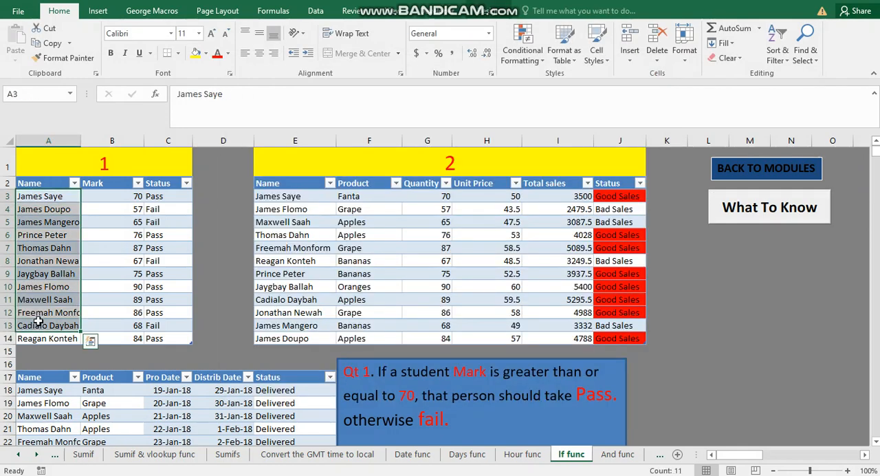
click(41, 313)
click(123, 249)
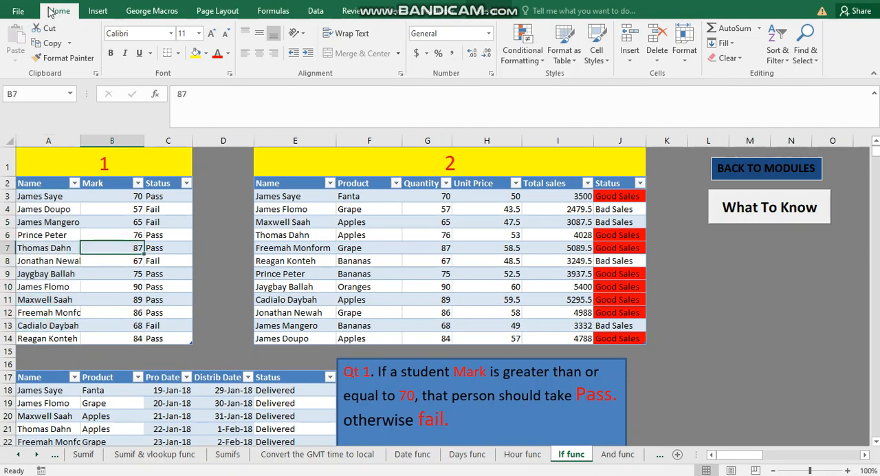
click(19, 196)
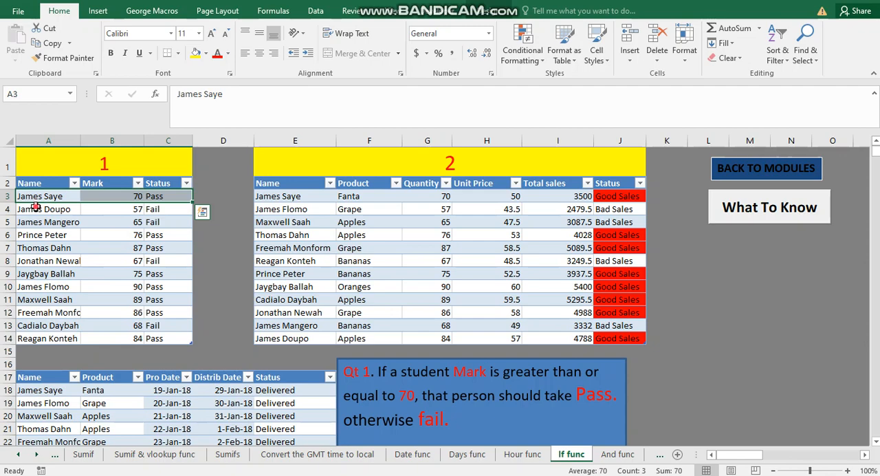
click(36, 208)
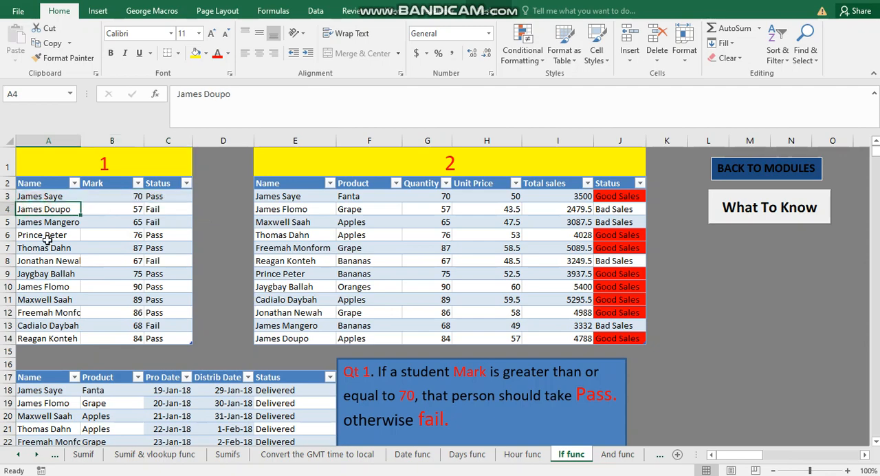
Clear the Pass and Fail results from the first table's Status column, C3 to C14
click(168, 196)
drag(167, 196, 158, 346)
key(ctrl+z)
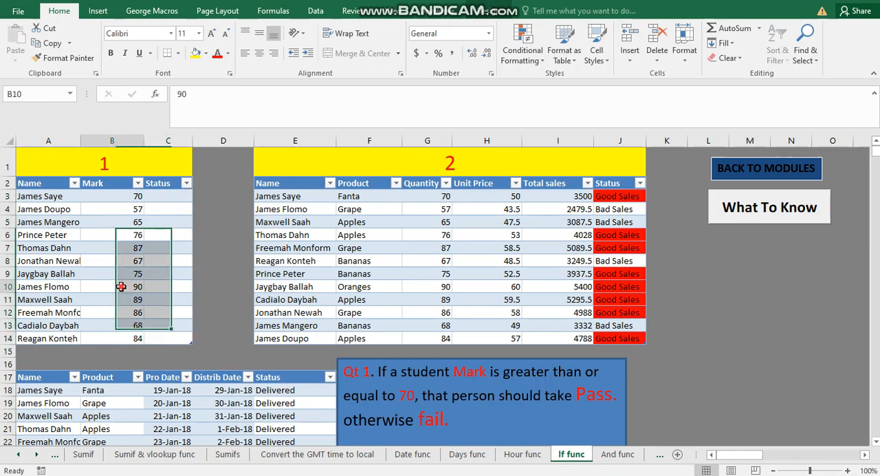
click(166, 335)
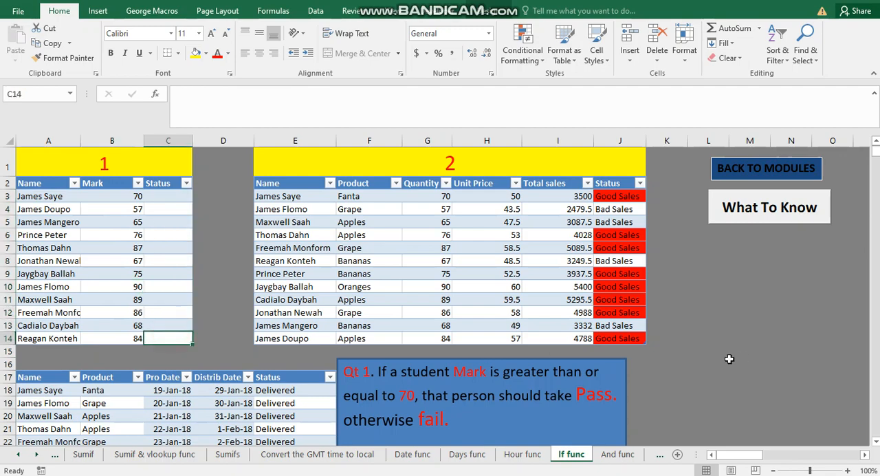
Read question 1 and draw a temporary orange arrow from Pass to fail, clearing the annotation again
scroll(727, 358, down, 3)
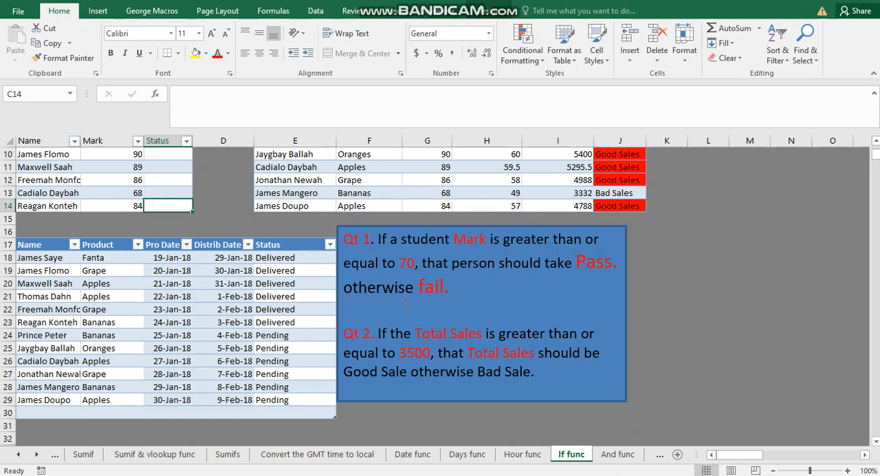
mouse_move(872, 97)
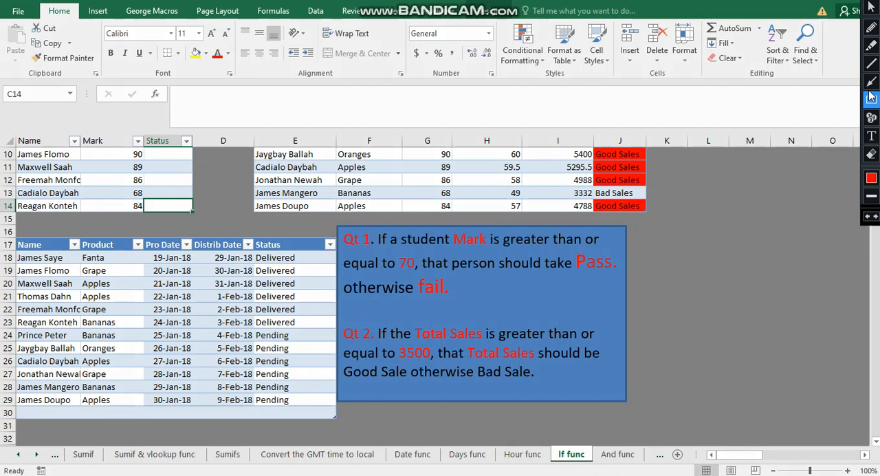
click(872, 81)
mouse_move(586, 269)
mouse_down()
mouse_move(441, 287)
mouse_move(454, 288)
mouse_up()
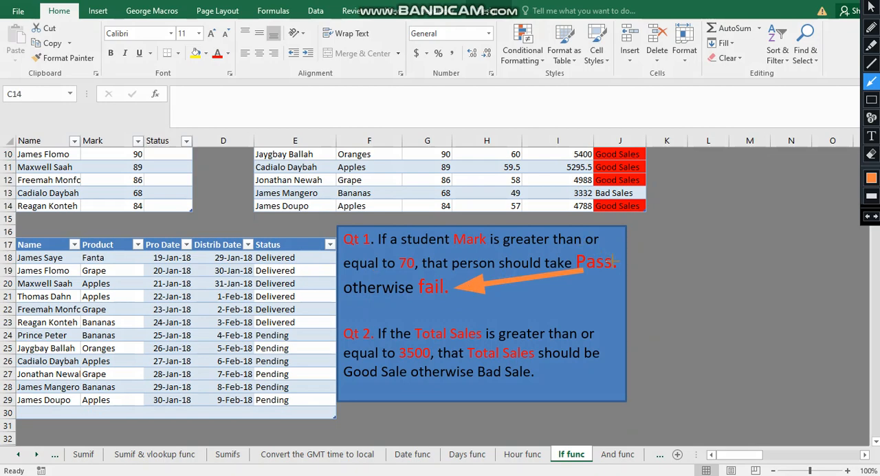
click(872, 8)
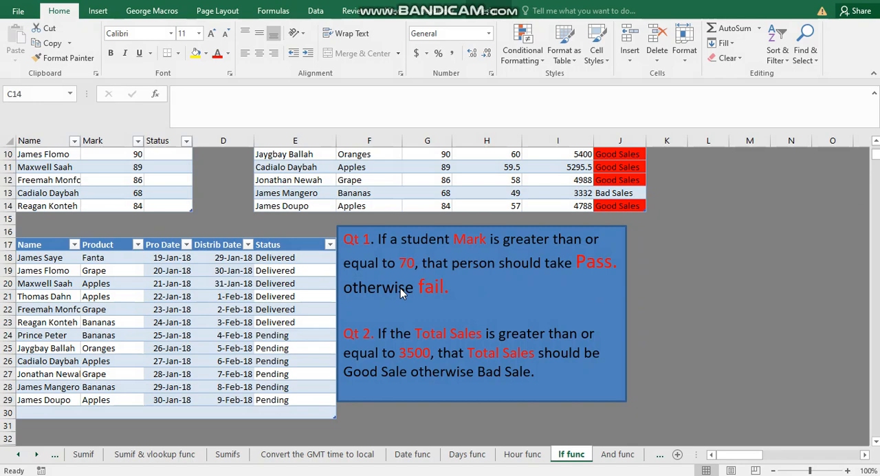
Select cell C3 and start a temporary red text annotation over the formula area reading =if(range
click(165, 207)
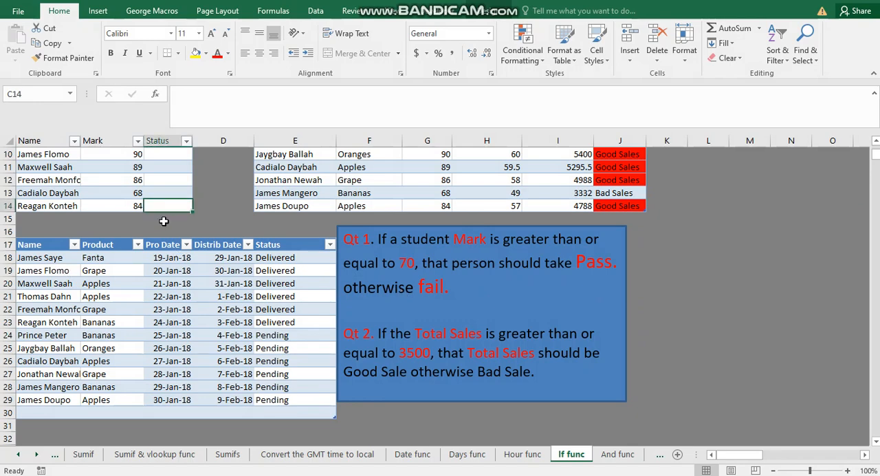
scroll(164, 220, up, 3)
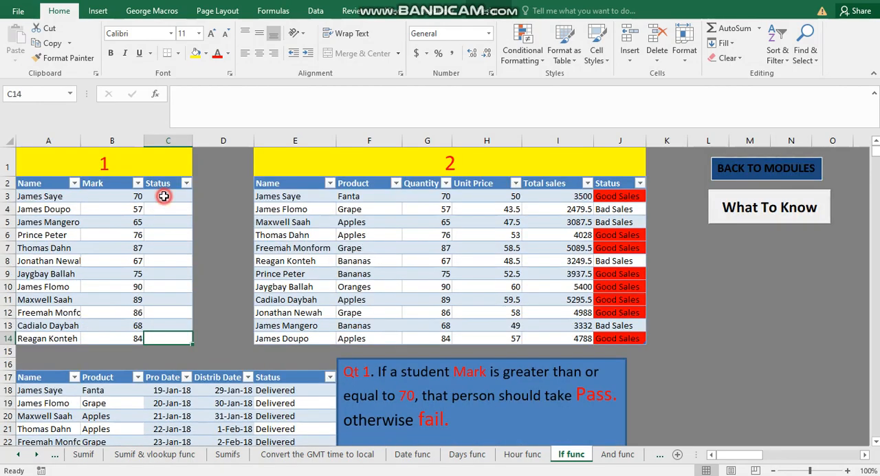
click(164, 196)
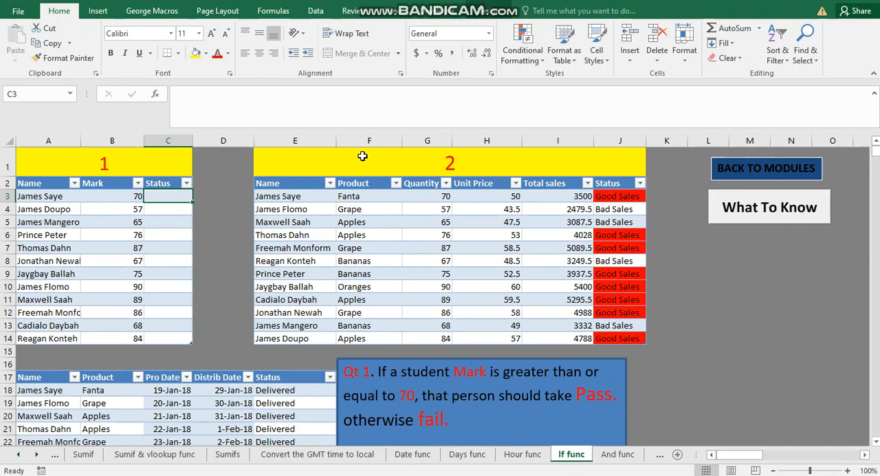
click(858, 2)
click(872, 136)
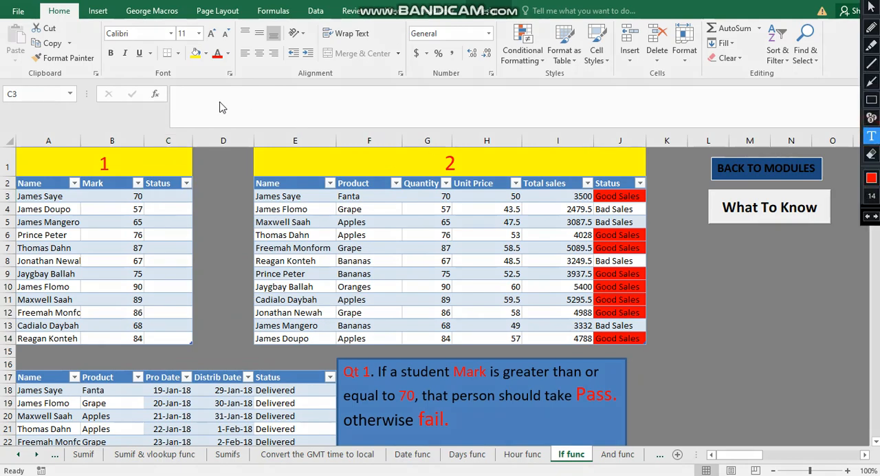
click(193, 101)
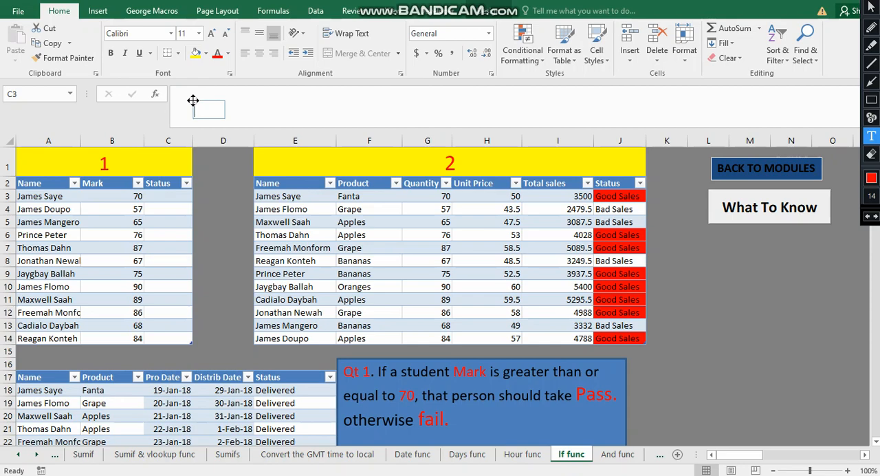
text(=if()
text(range)
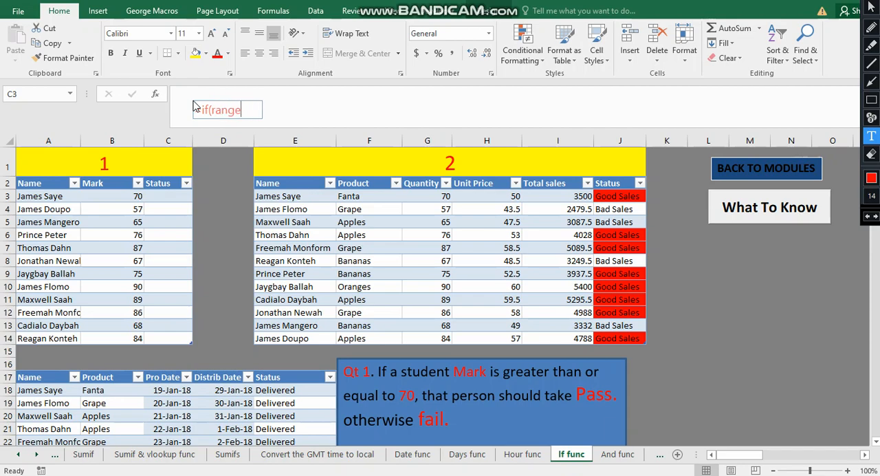
text(=)
Complete the example formula in the red annotation with >=70,"Pass","Fail")
key(BackSpace)
text(>=70,"Pass",)
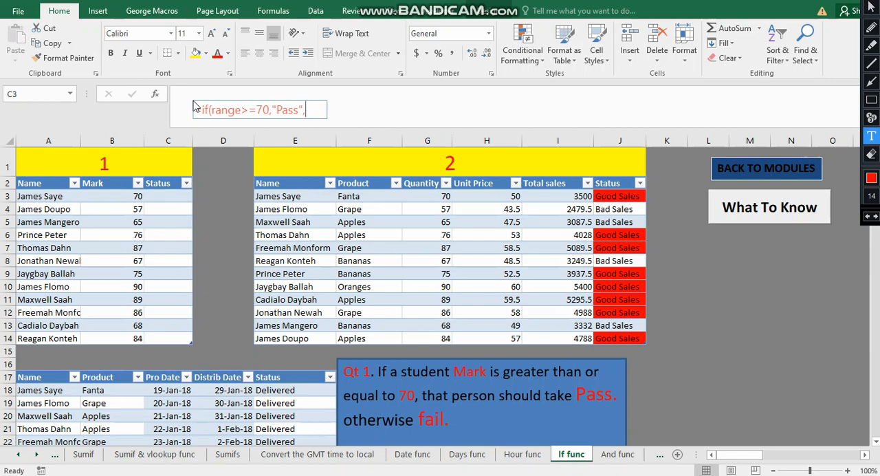
text("Fail"))
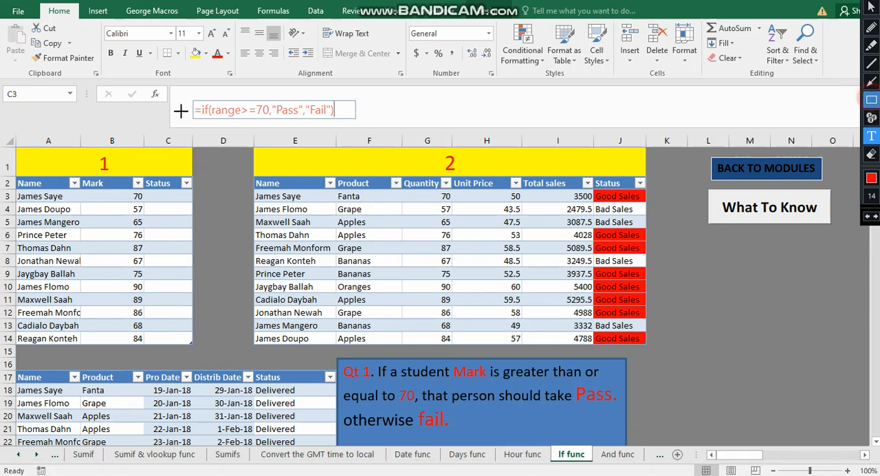
Outline the first table's Status column with a temporary red rectangle and clear all annotations
click(872, 100)
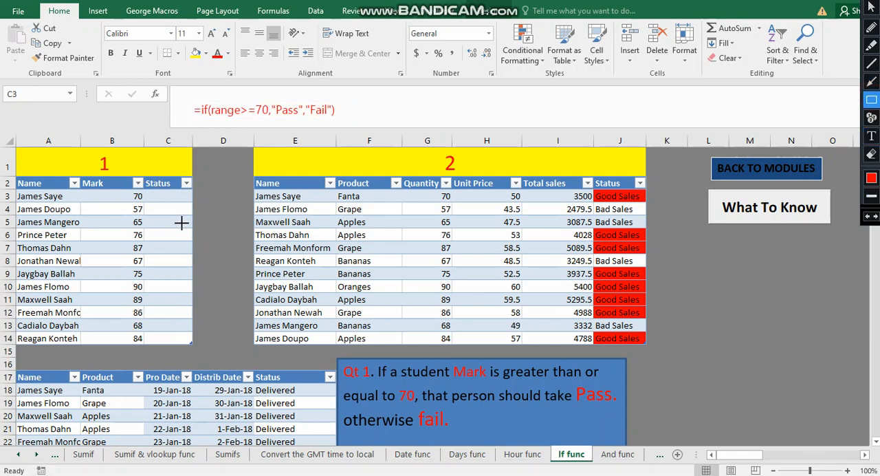
mouse_move(143, 182)
mouse_down()
mouse_move(191, 186)
mouse_move(187, 342)
mouse_up()
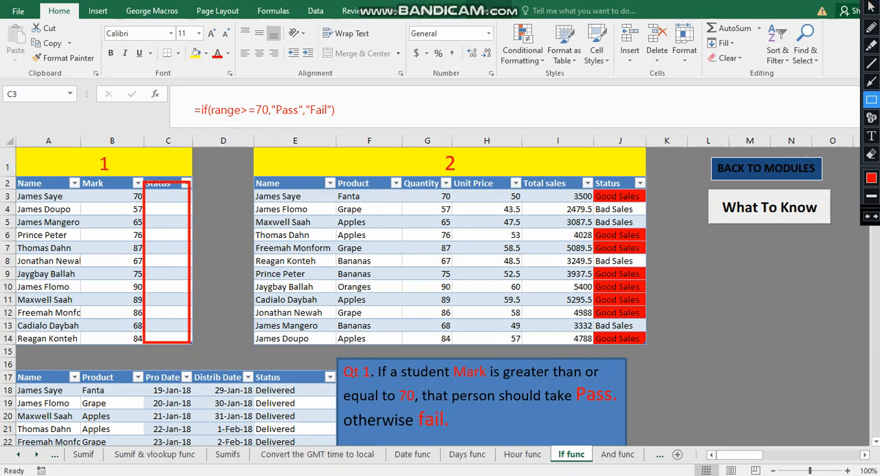
key(Escape)
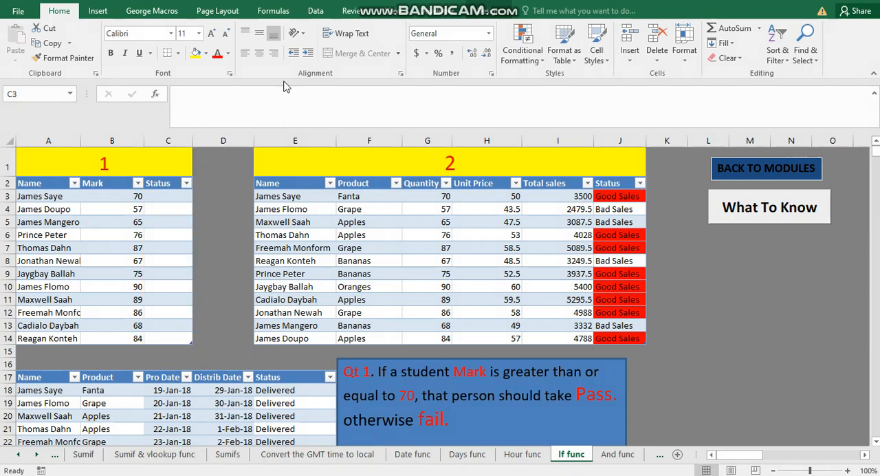
click(165, 196)
click(201, 108)
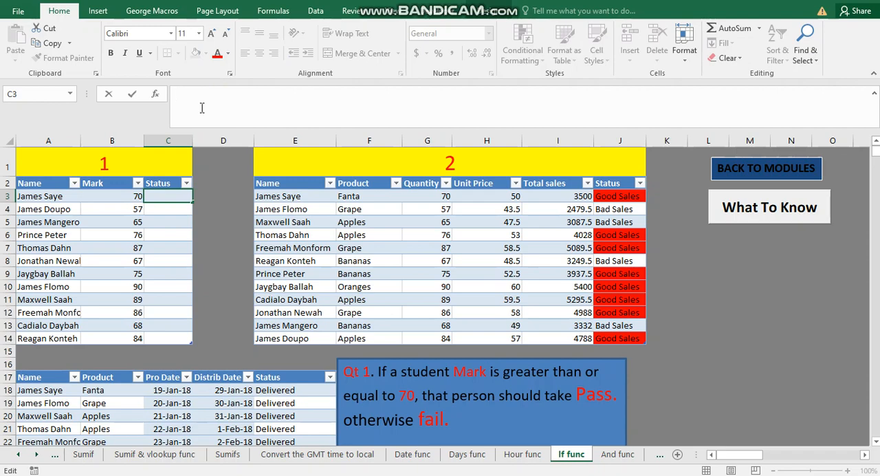
text(=)
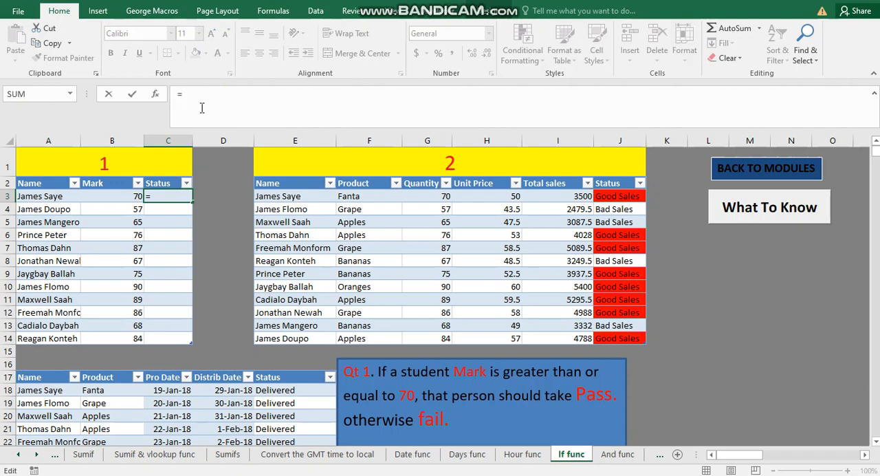
text(if)
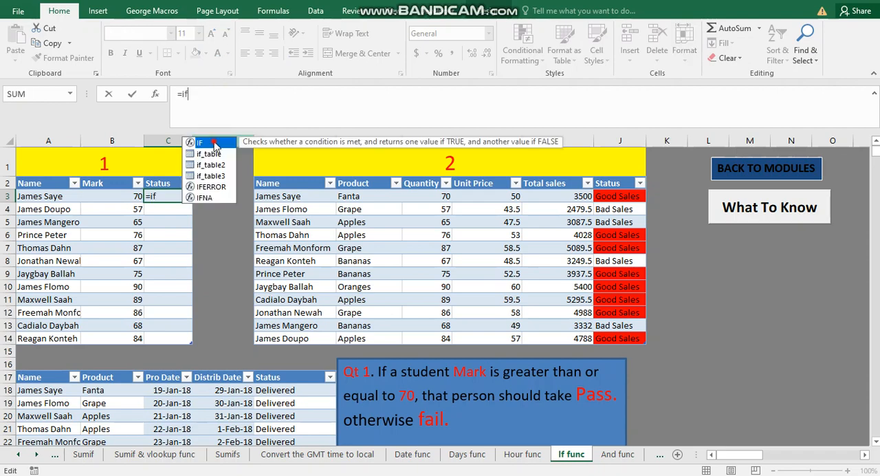
double_click(213, 142)
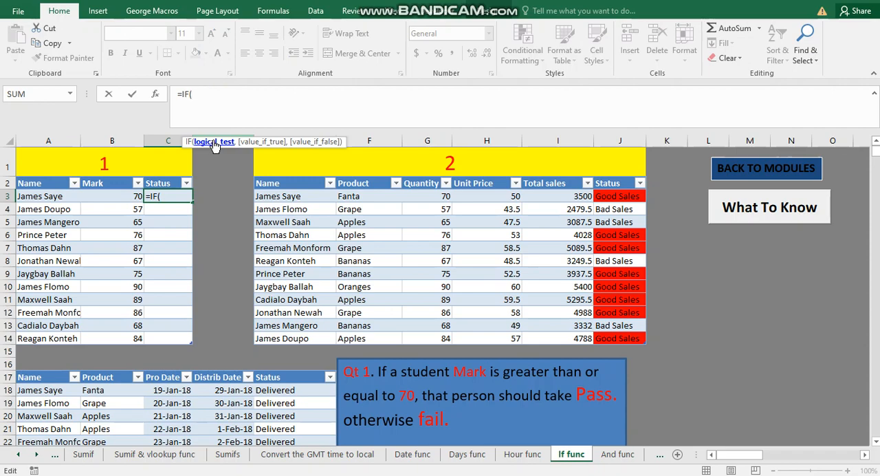
click(109, 197)
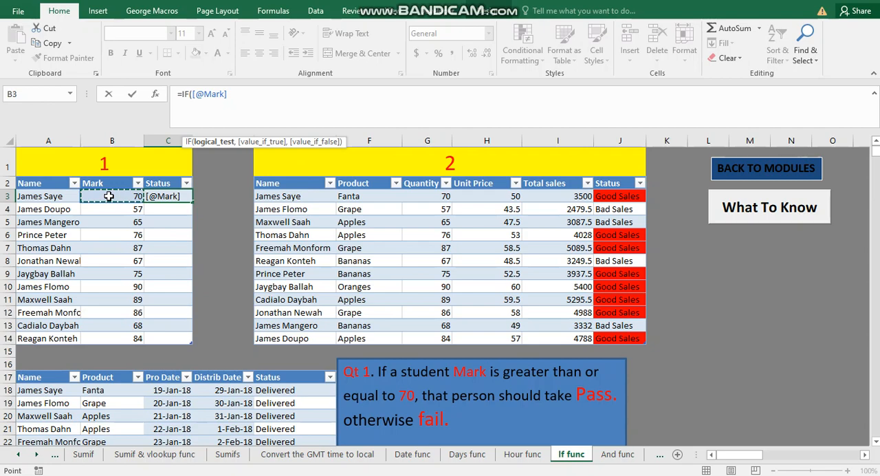
text(>=70)
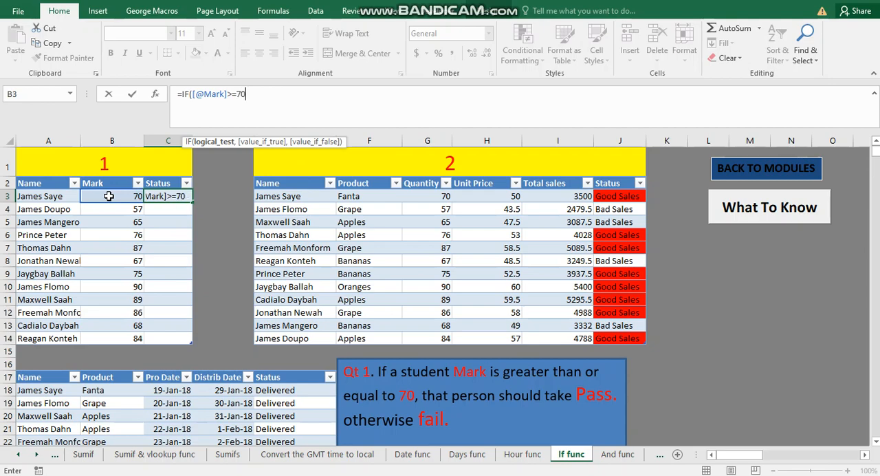
text(,)
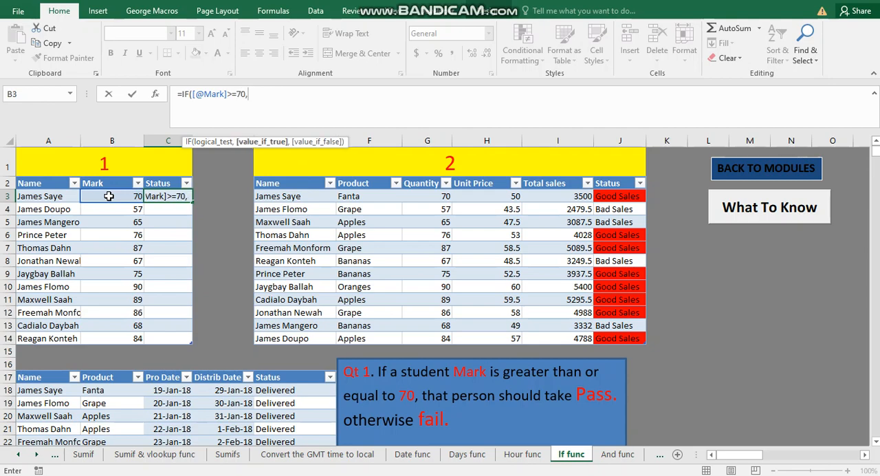
text("Pass")
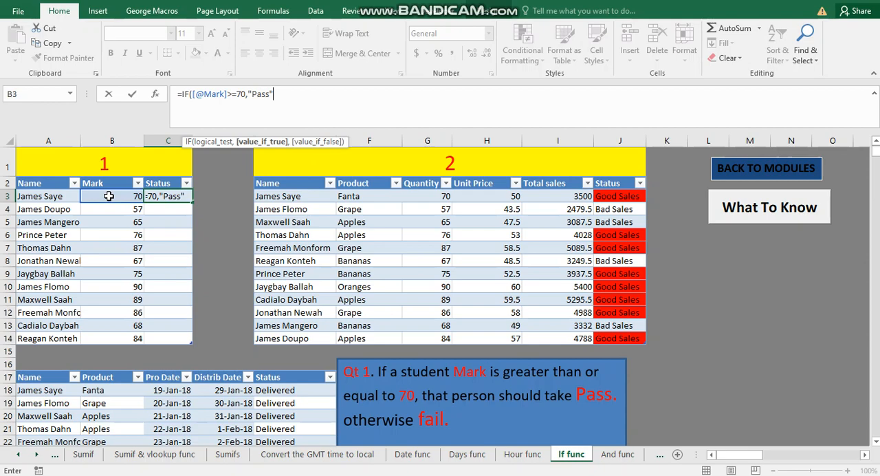
text(,)
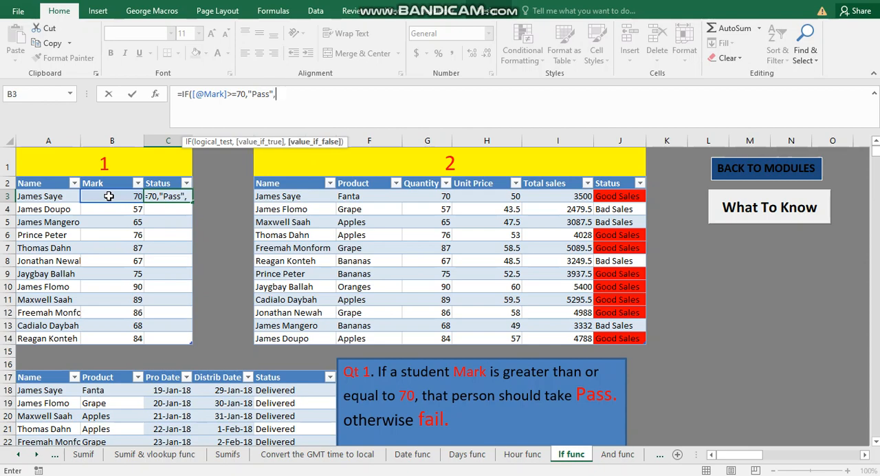
text("Fail"))
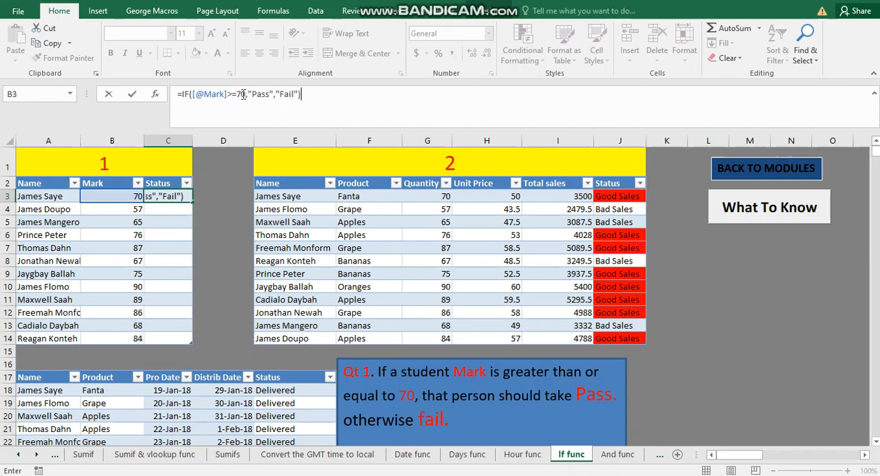
Complete the C3 formula with "Pass" as the true value and "Fail" as the false value, and enter it
key(Return)
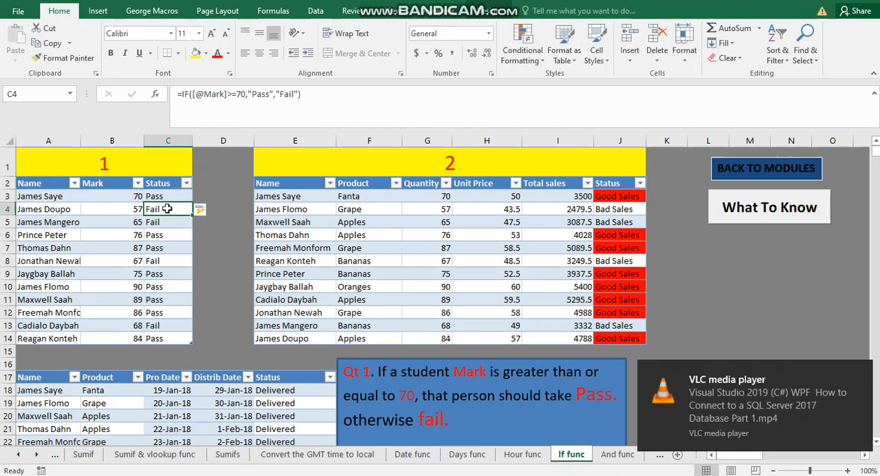
Check the IF formula and results in several cells of the first table's Status column against the marks
click(162, 287)
click(154, 308)
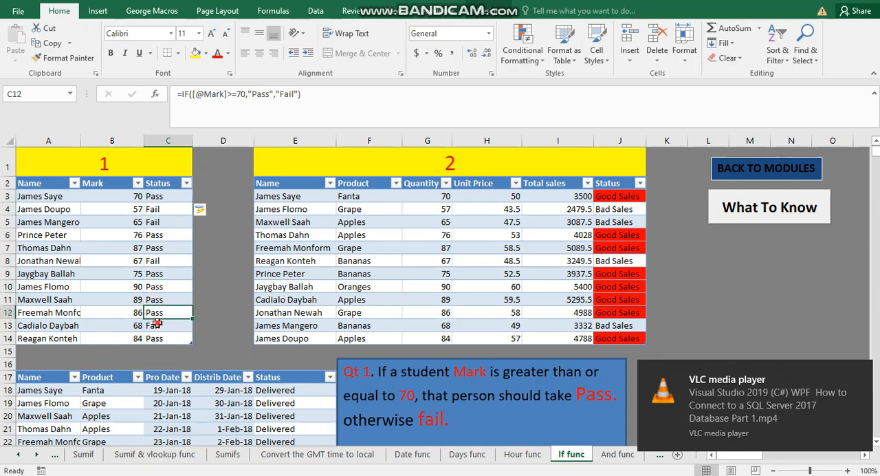
drag(159, 324, 163, 335)
click(163, 337)
click(167, 263)
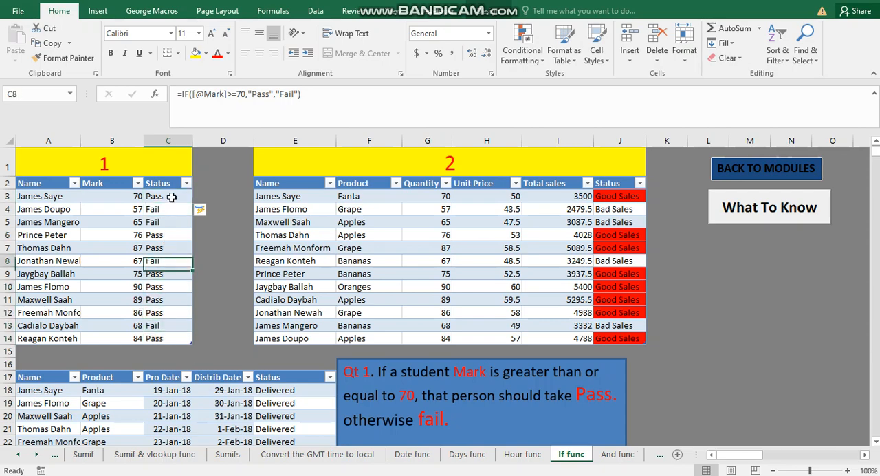
click(172, 197)
key(Left)
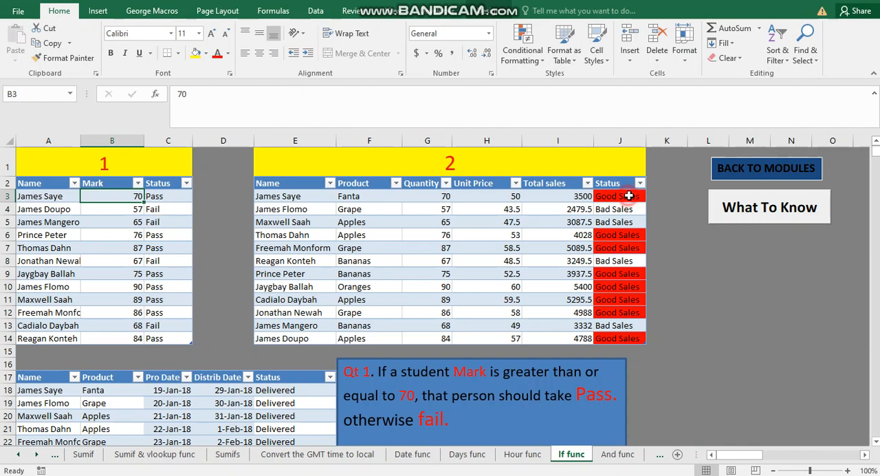
Inspect the Status formula in J3 of the second table and go back to the modules sheet
click(629, 196)
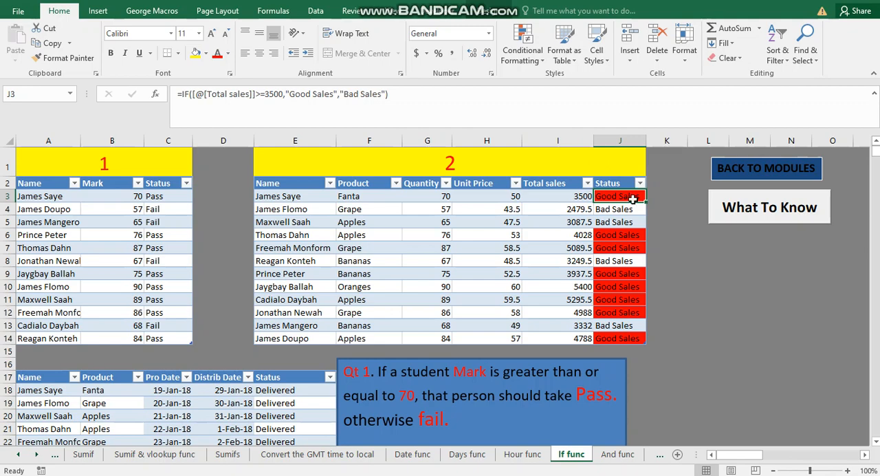
click(741, 264)
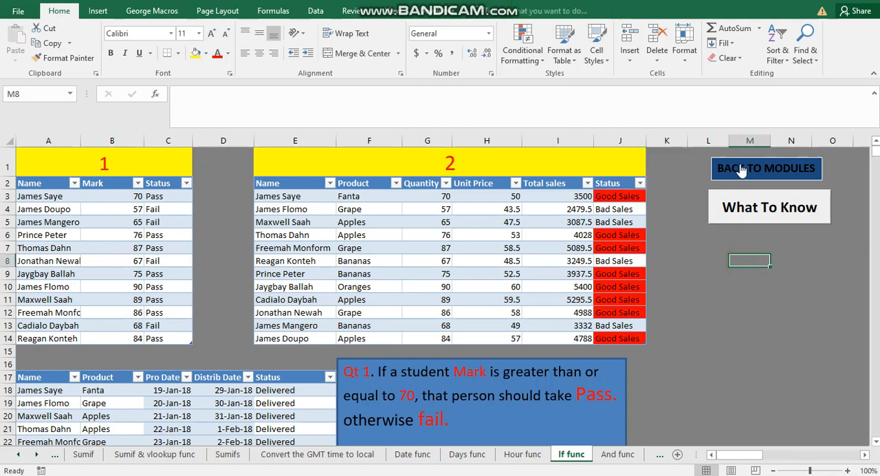
click(741, 171)
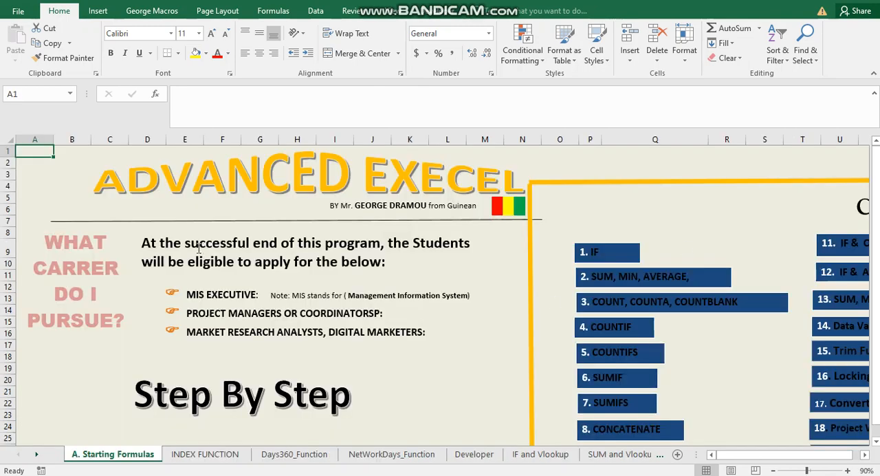